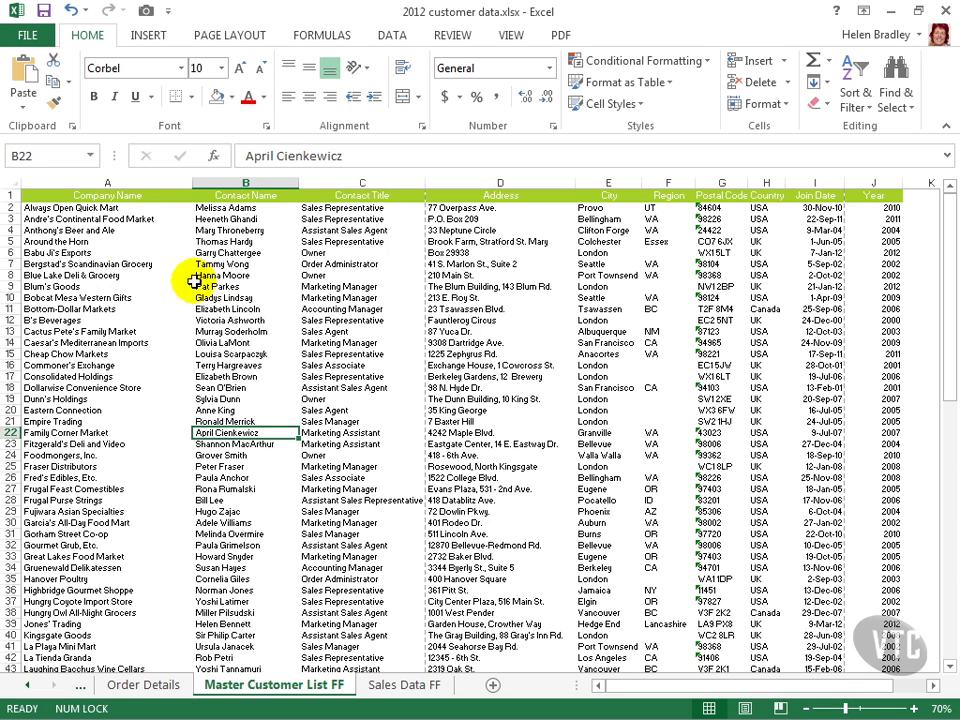
Review the customer list's page footers in the Header & Footer page layout and return the sheet to Normal view
{"action": "left_click", "coordinate": [150, 37]}
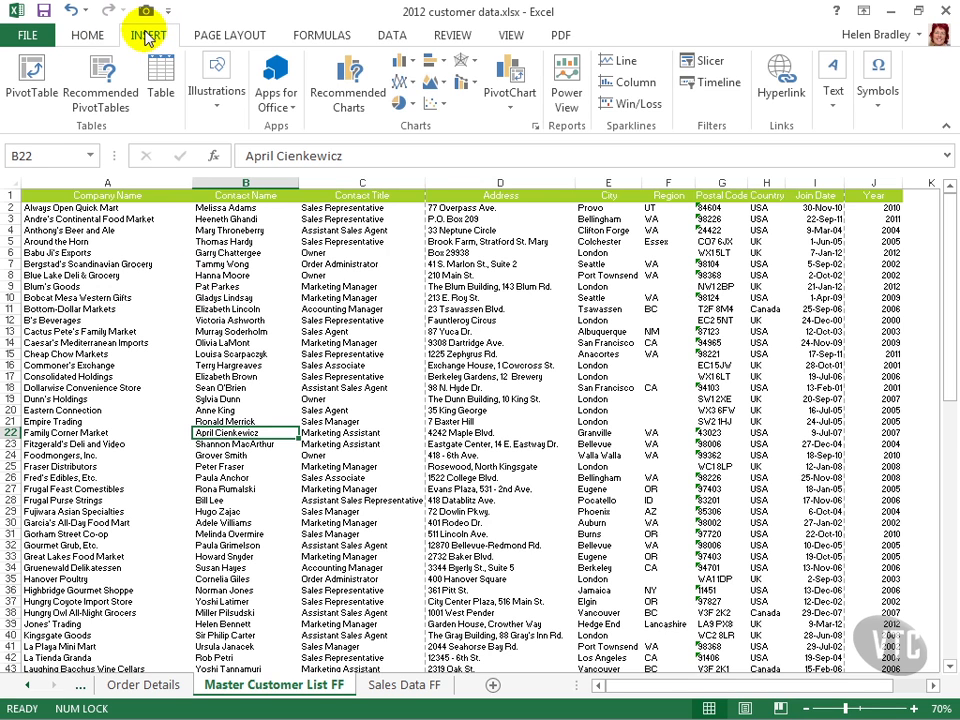
{"action": "left_click", "coordinate": [833, 100]}
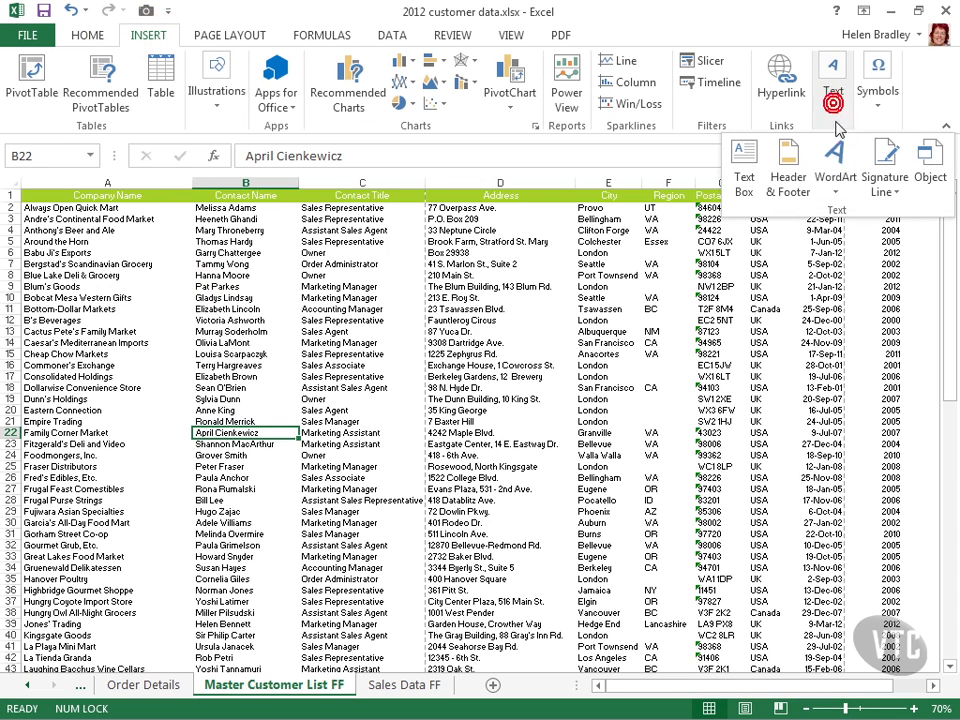
{"action": "left_click", "coordinate": [788, 176]}
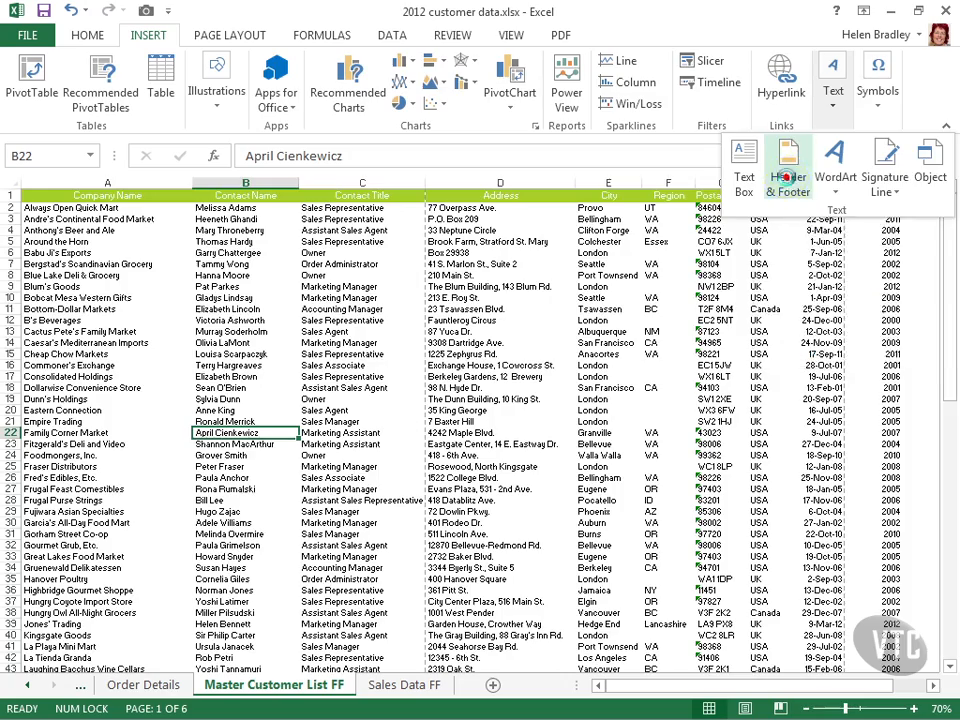
{"action": "mouse_move", "coordinate": [948, 315]}
{"action": "left_mouse_down"}
{"action": "mouse_move", "coordinate": [947, 306]}
{"action": "mouse_move", "coordinate": [948, 330]}
{"action": "left_mouse_up"}
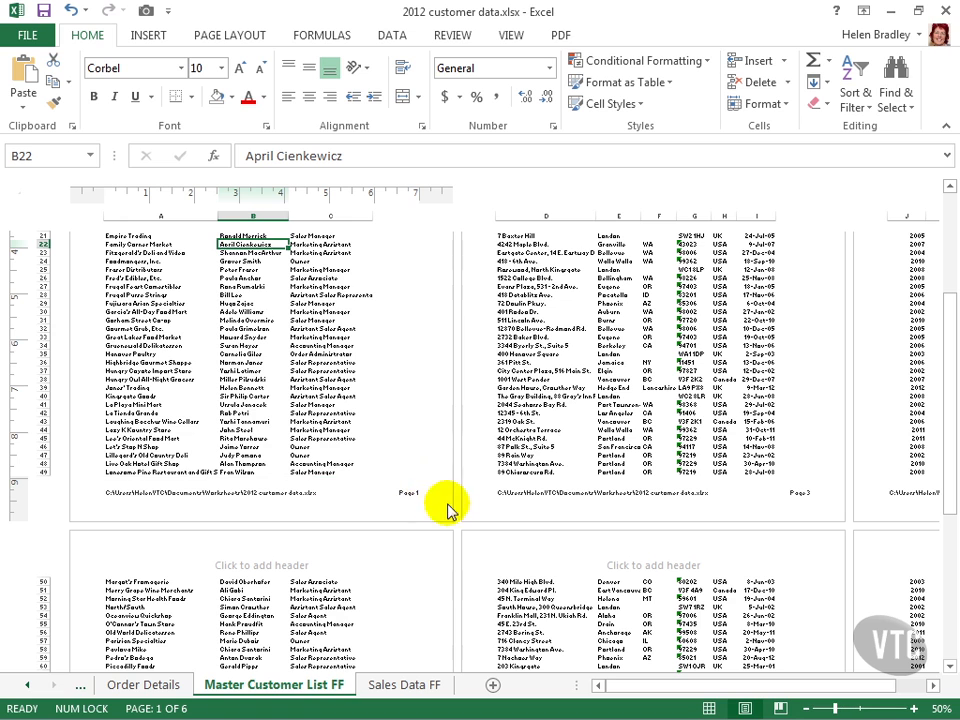
{"action": "left_click", "coordinate": [242, 379]}
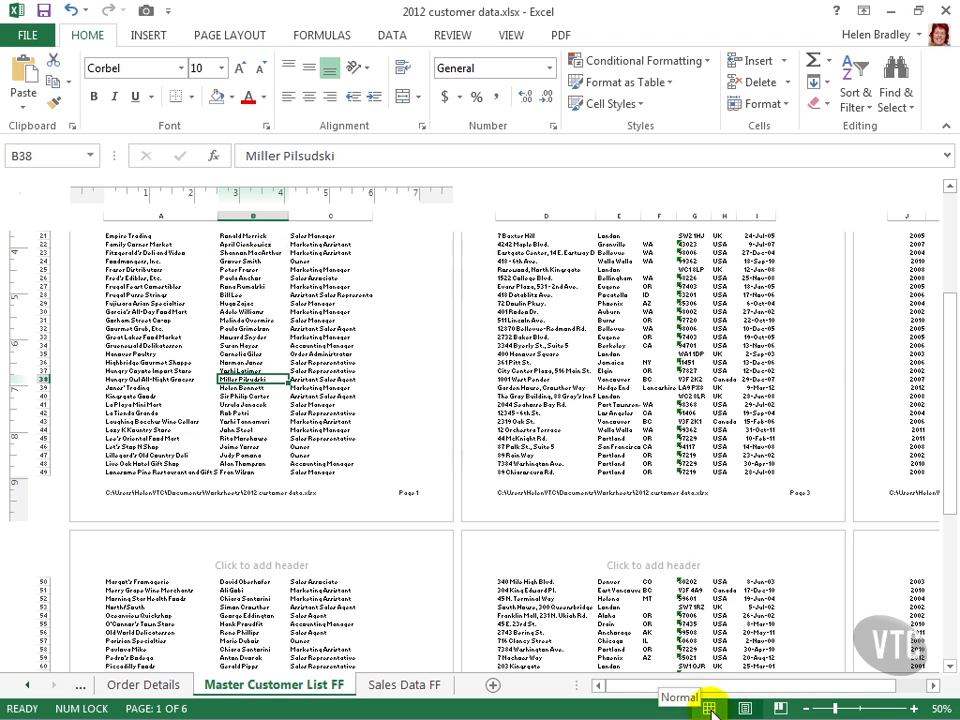
{"action": "left_click", "coordinate": [709, 706]}
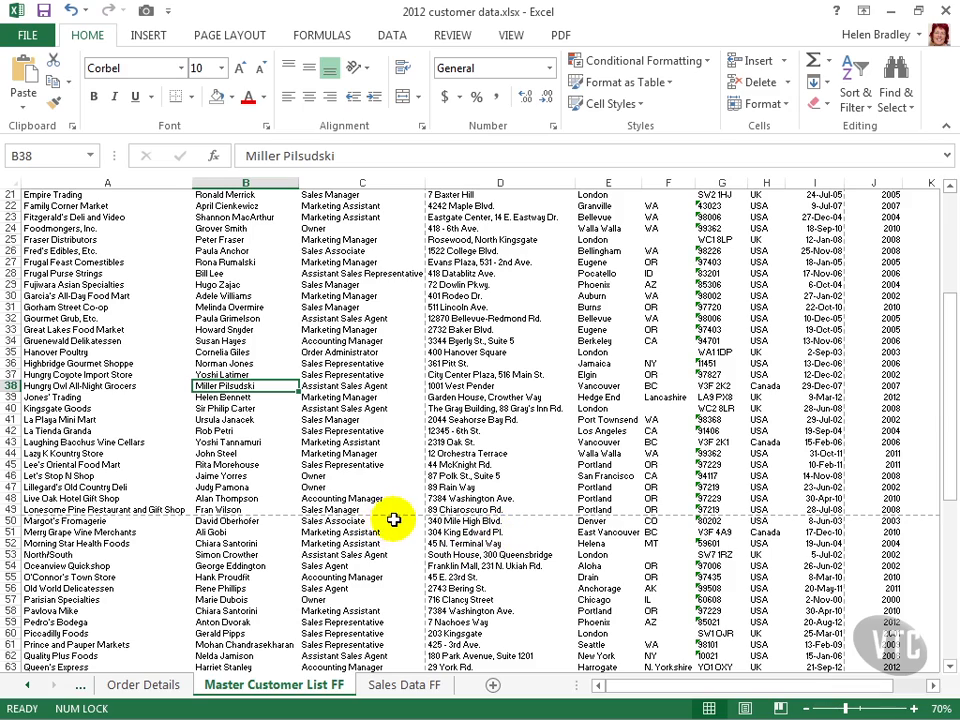
{"action": "scroll", "coordinate": [394, 519], "scroll_direction": "down", "scroll_amount": 2}
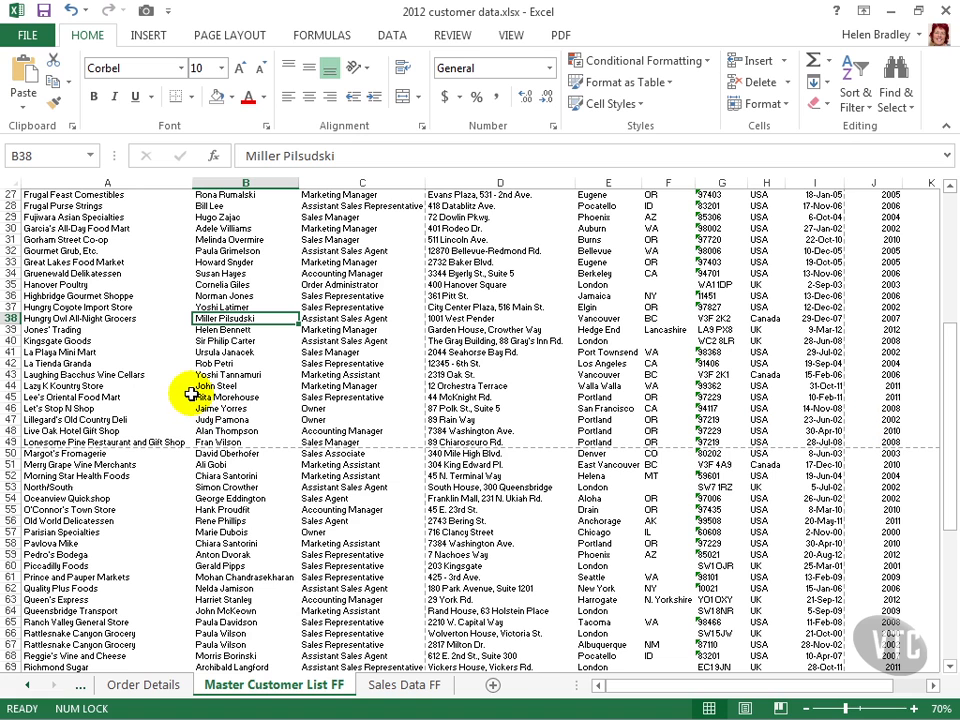
Open the print settings and review the printer's advanced, shortcut, paper/quality, effects and finishing properties
{"action": "left_click", "coordinate": [28, 38]}
{"action": "left_click", "coordinate": [29, 261]}
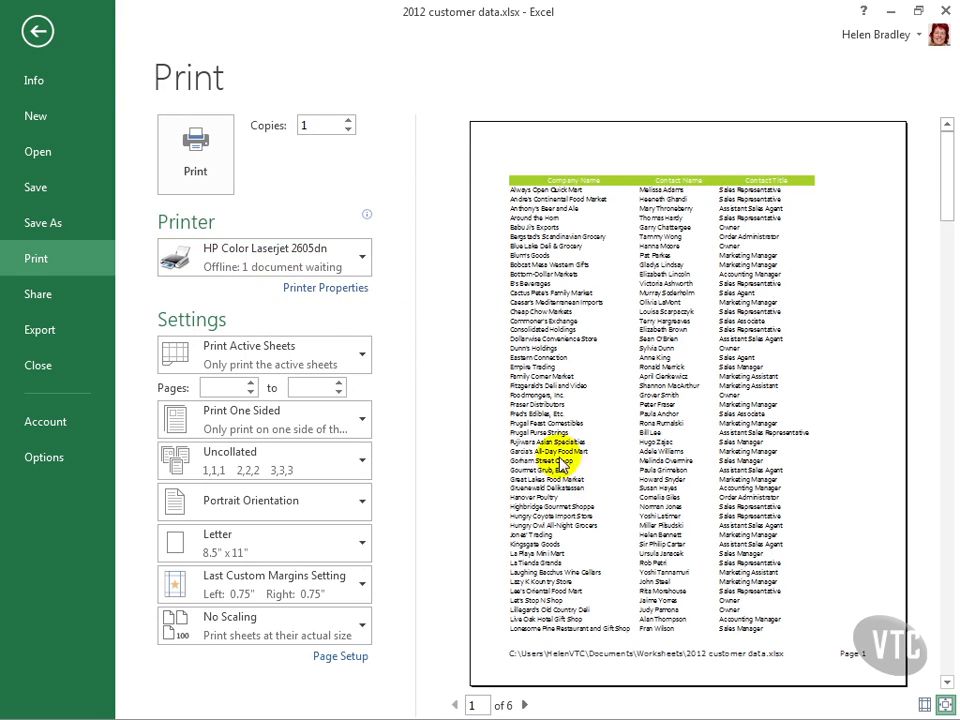
{"action": "left_click", "coordinate": [350, 289]}
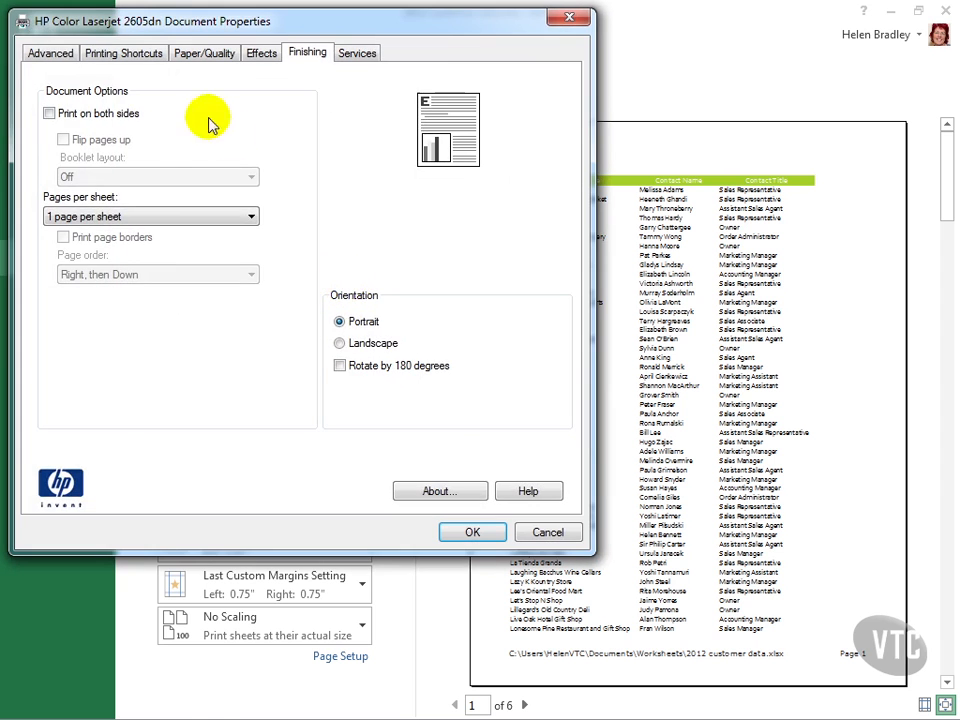
{"action": "left_click", "coordinate": [40, 56]}
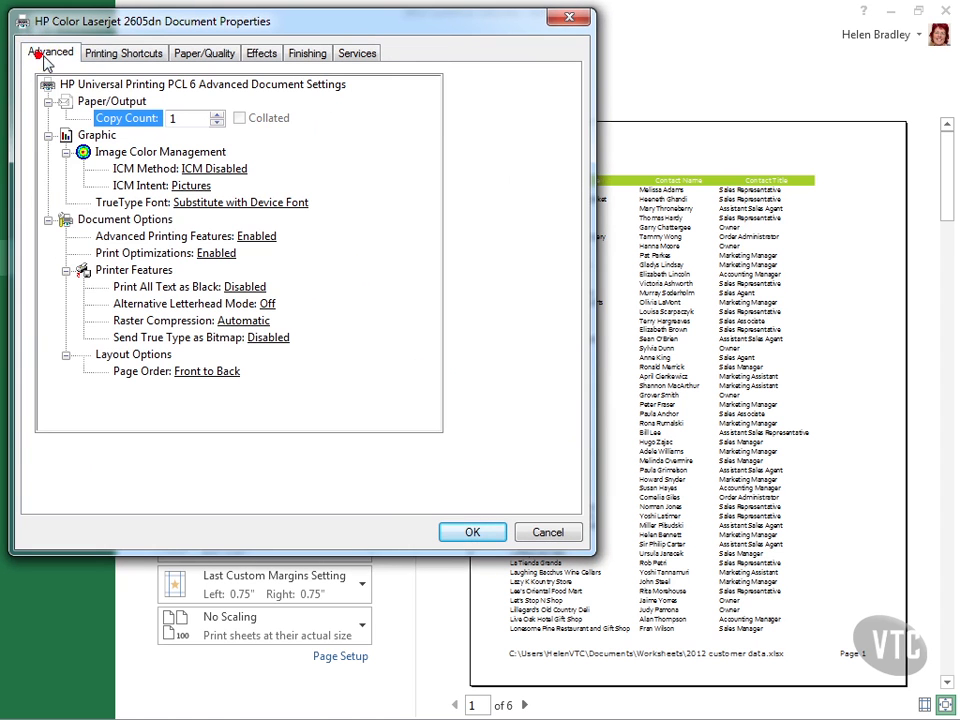
{"action": "left_click", "coordinate": [106, 58]}
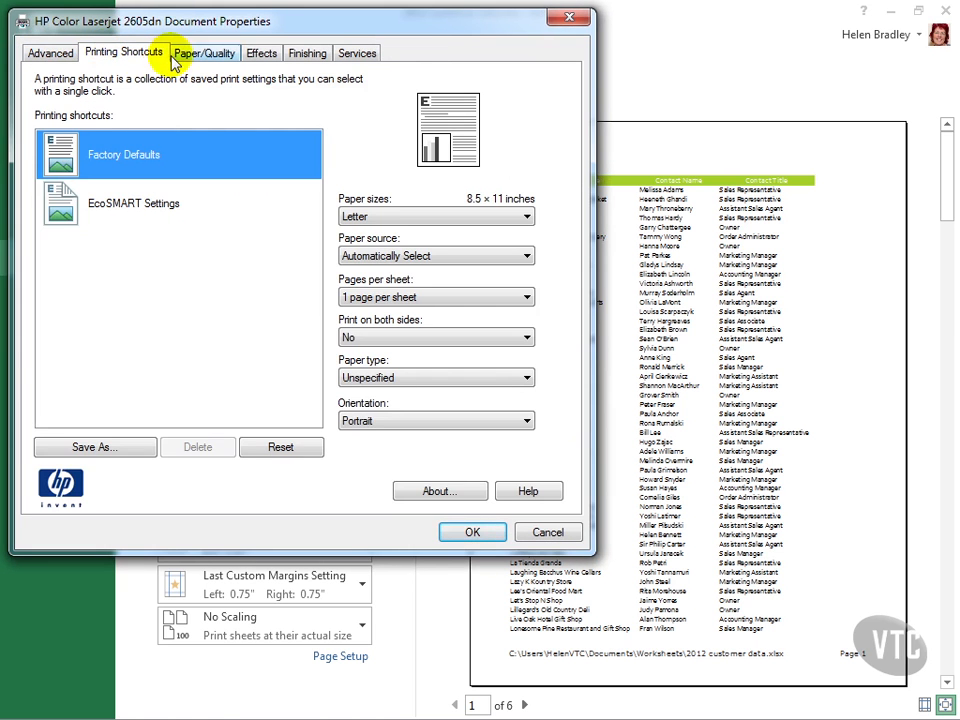
{"action": "left_click", "coordinate": [179, 60]}
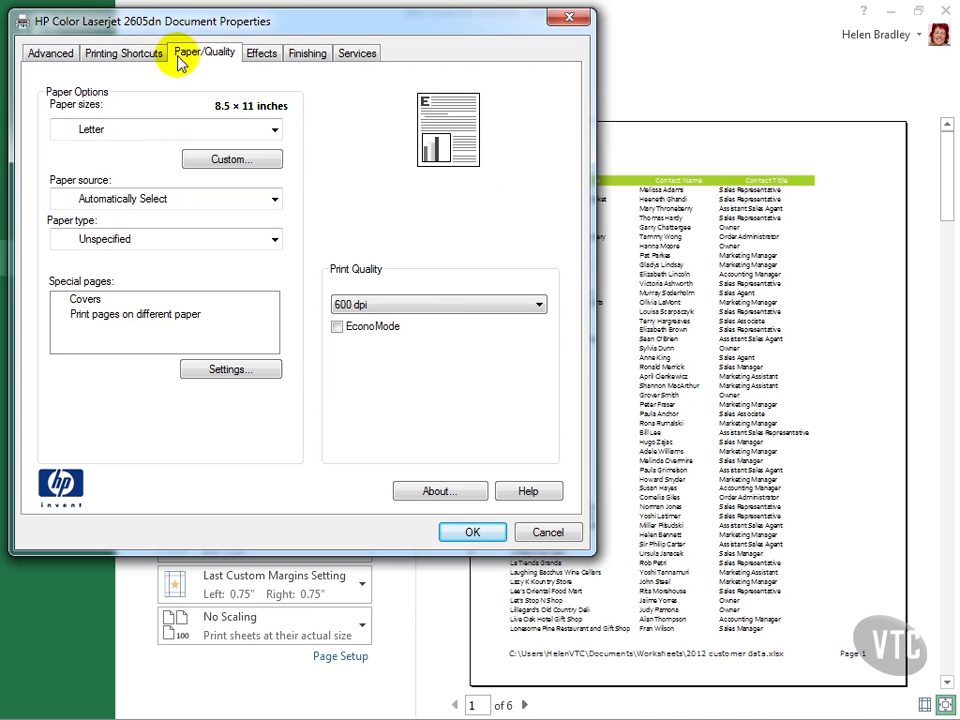
{"action": "left_click", "coordinate": [264, 57]}
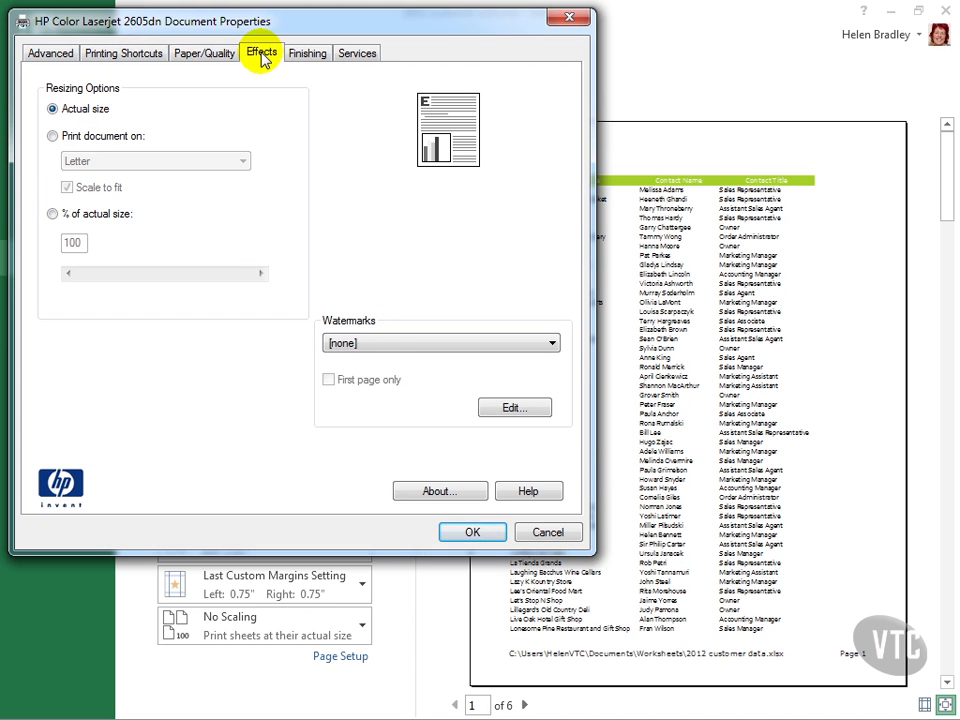
{"action": "left_click", "coordinate": [306, 58]}
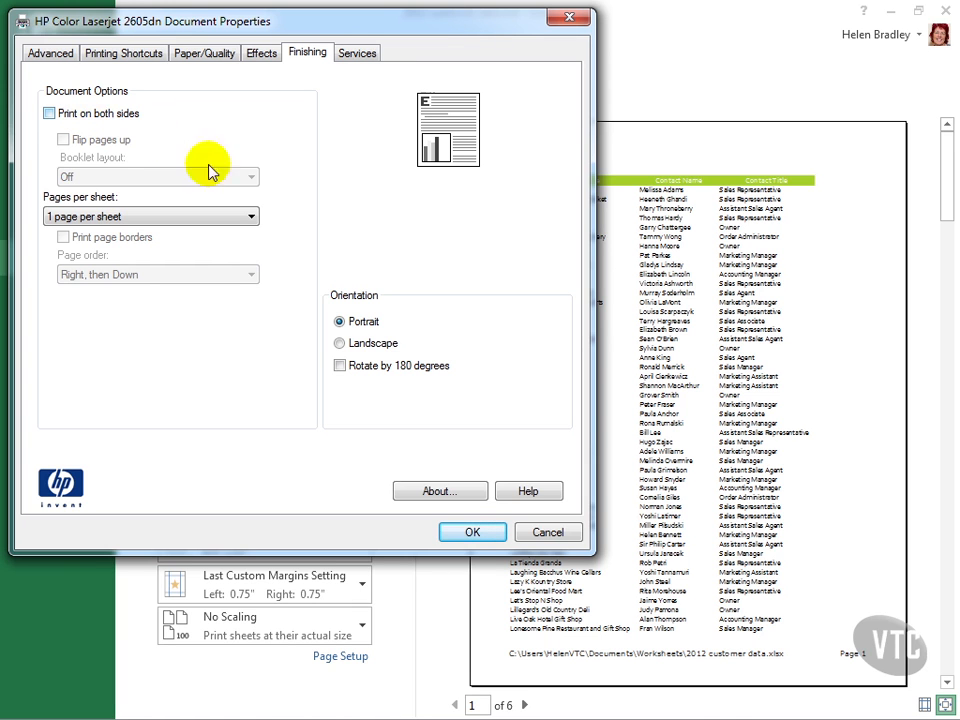
{"action": "left_click", "coordinate": [472, 533]}
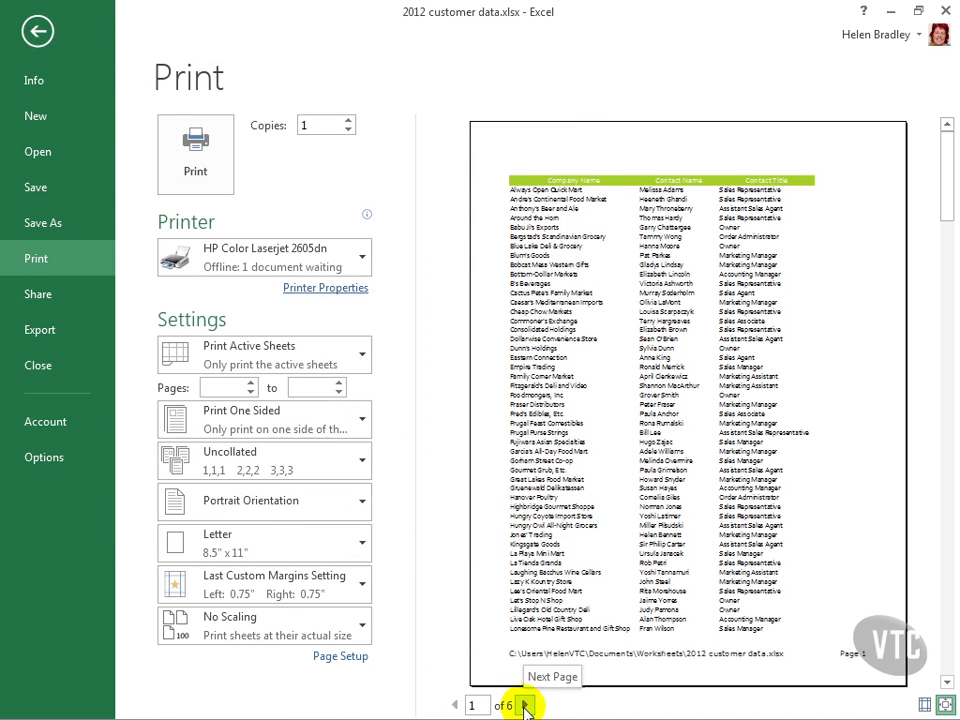
Page through the print preview to the last page and back to page 4 to check how the columns split
{"action": "left_click", "coordinate": [525, 705]}
{"action": "left_click", "coordinate": [525, 705]}
{"action": "left_click", "coordinate": [525, 705]}
{"action": "left_click", "coordinate": [525, 705]}
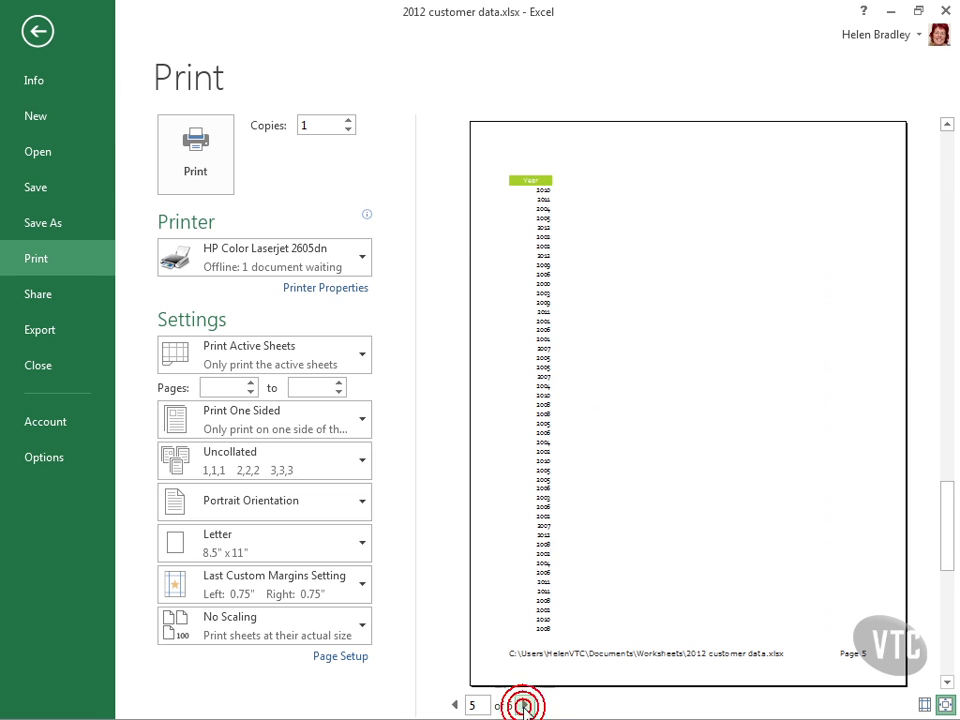
{"action": "left_click", "coordinate": [525, 705]}
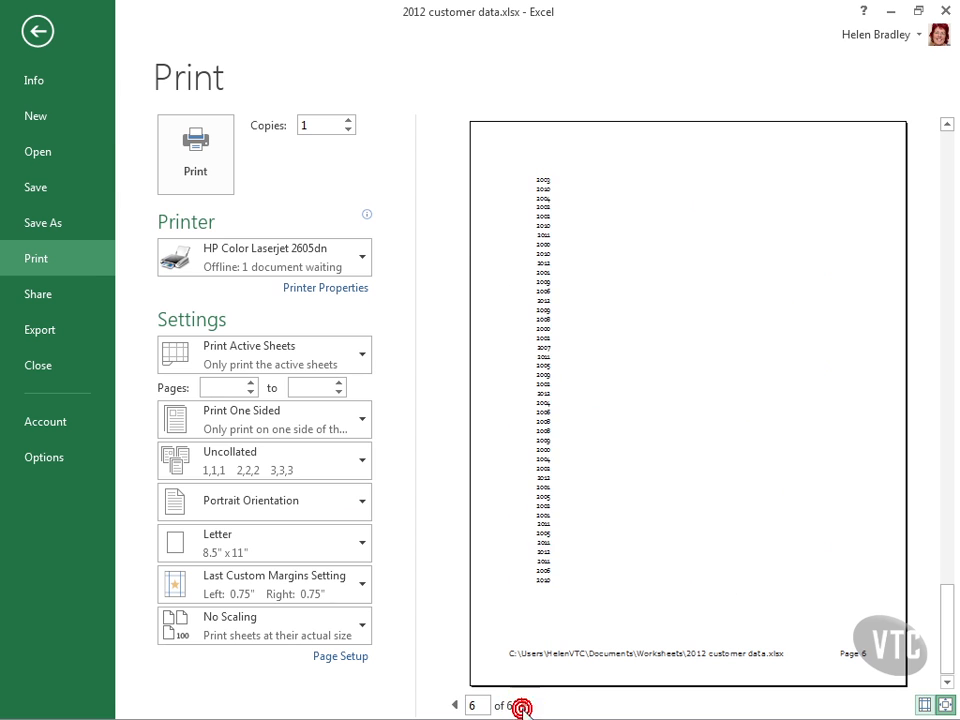
{"action": "left_click", "coordinate": [455, 705]}
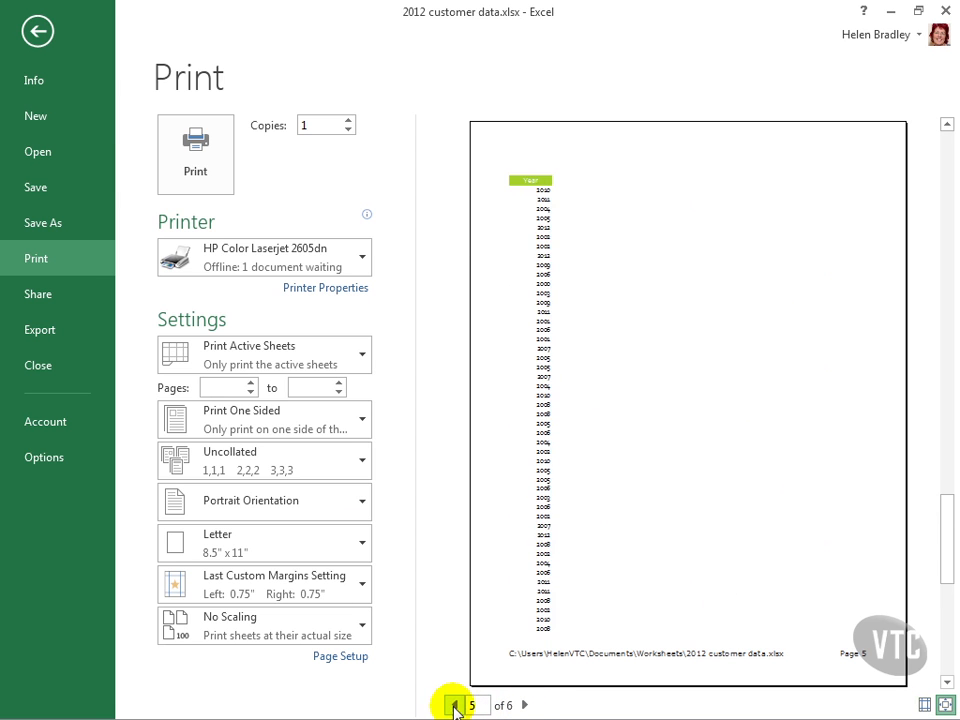
{"action": "left_click", "coordinate": [455, 705]}
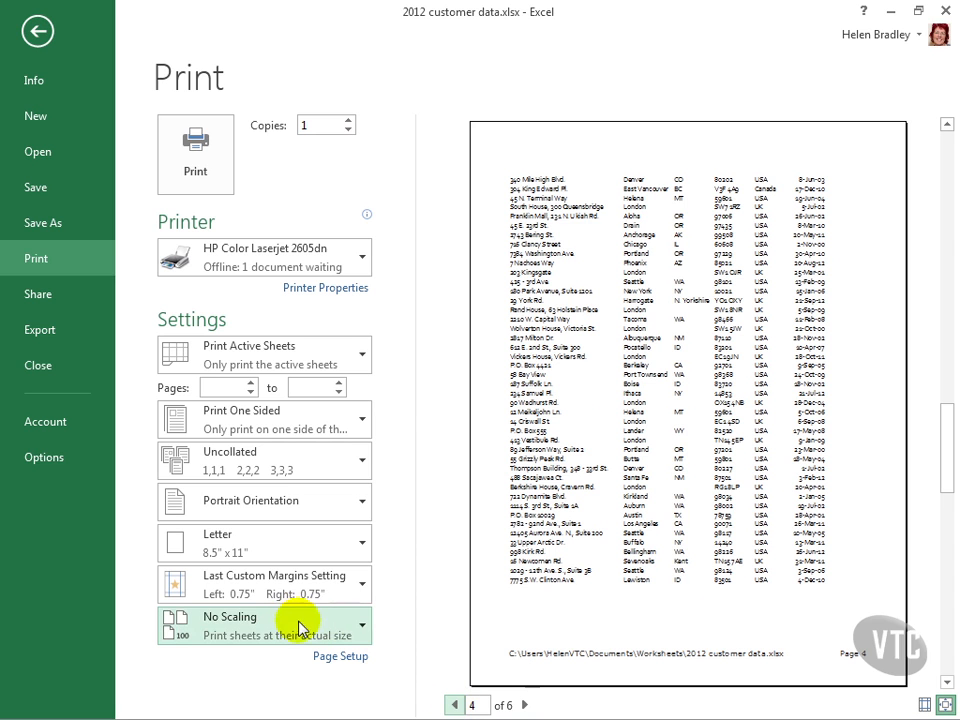
Show the margins in the print preview and narrow the left margin to about 0.38" and the right to about 0.44"
{"action": "left_click", "coordinate": [926, 705]}
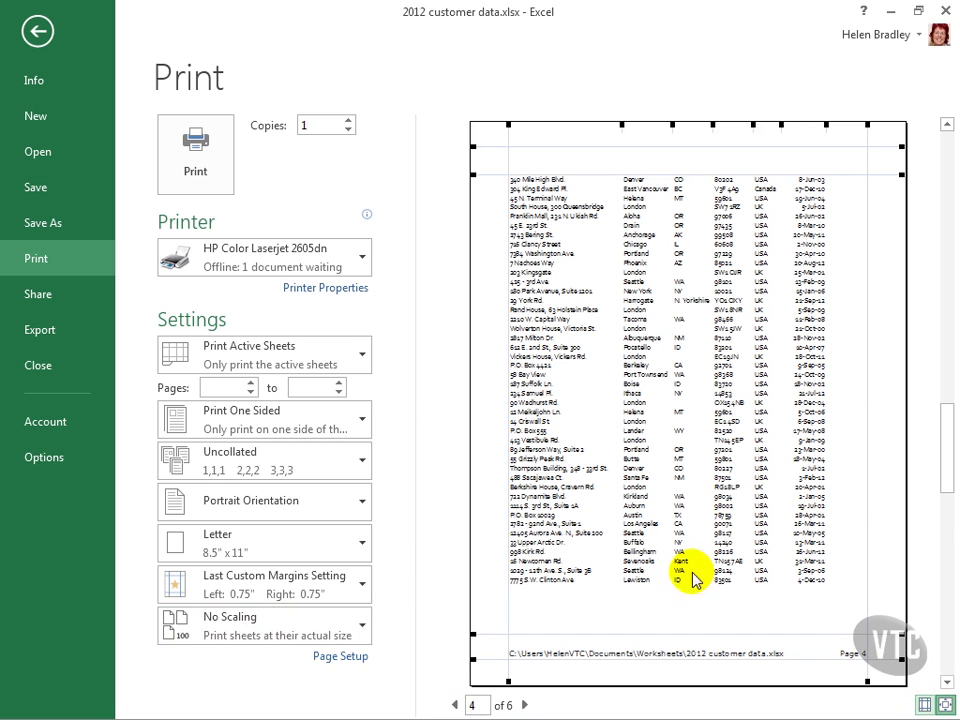
{"action": "left_click_drag", "start_coordinate": [509, 125], "coordinate": [489, 125]}
{"action": "left_click_drag", "start_coordinate": [865, 124], "coordinate": [883, 124]}
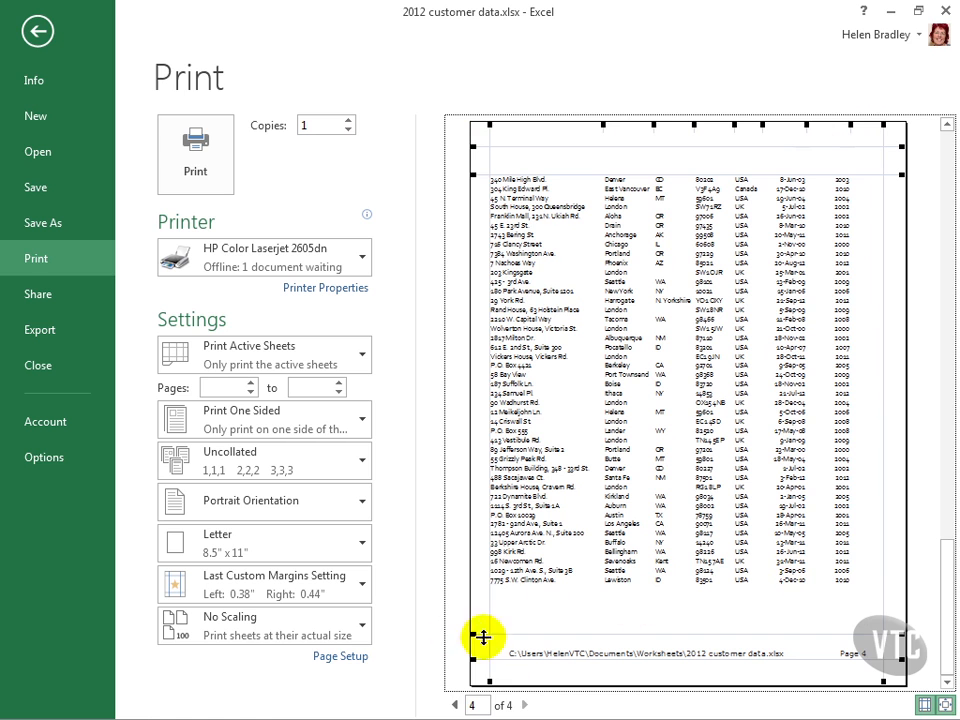
Look through the preview pages to check the page layout with the narrower margins
{"action": "left_click", "coordinate": [454, 705]}
{"action": "left_click", "coordinate": [454, 705]}
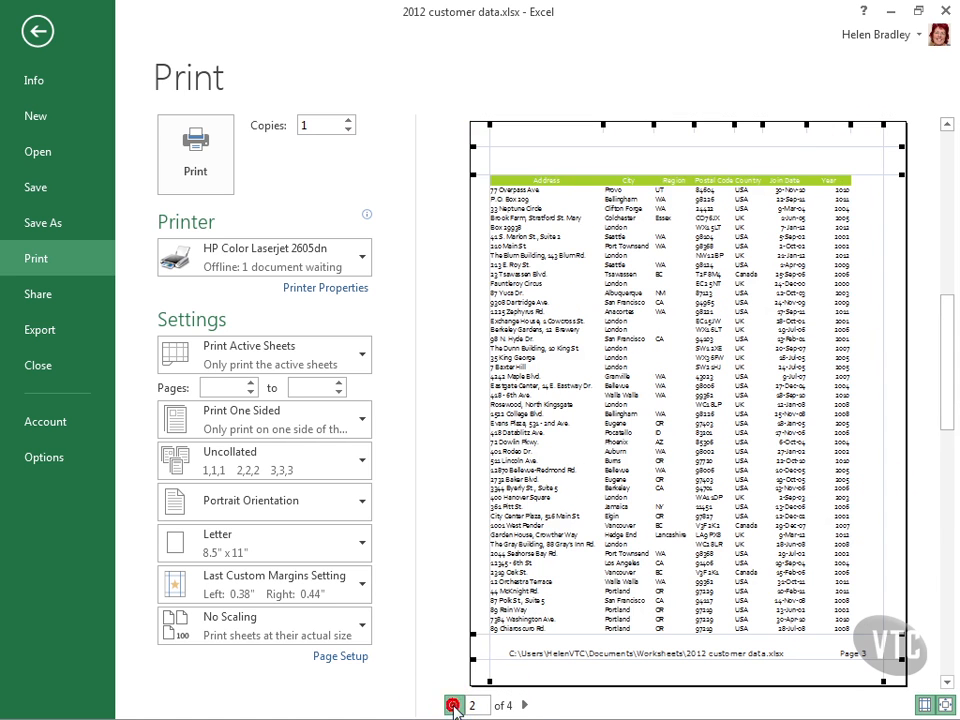
{"action": "left_click", "coordinate": [454, 705]}
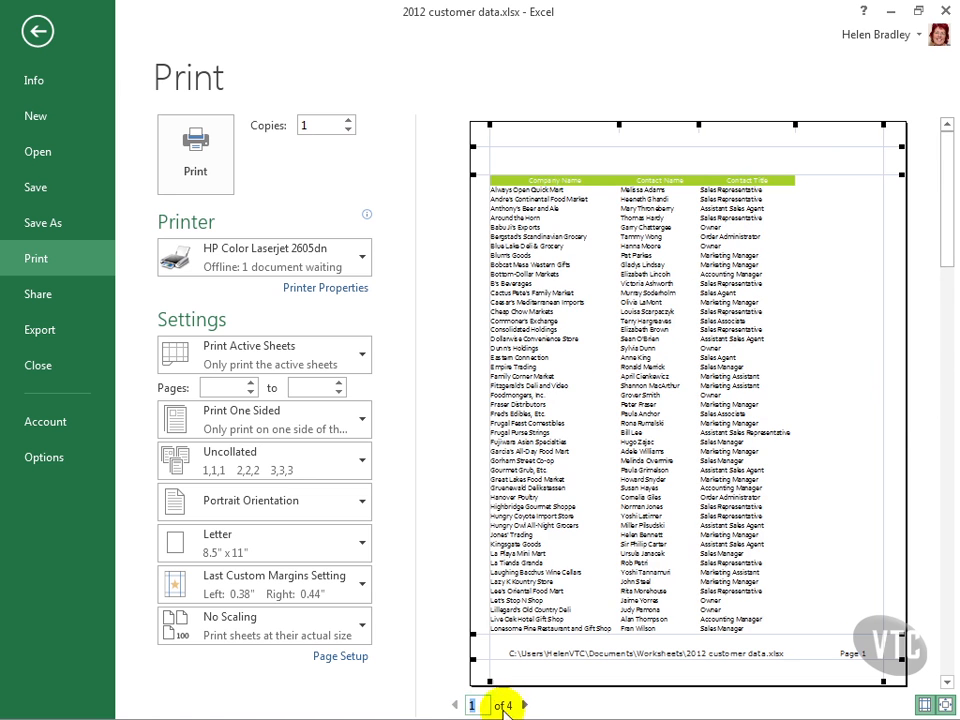
{"action": "left_click", "coordinate": [526, 706]}
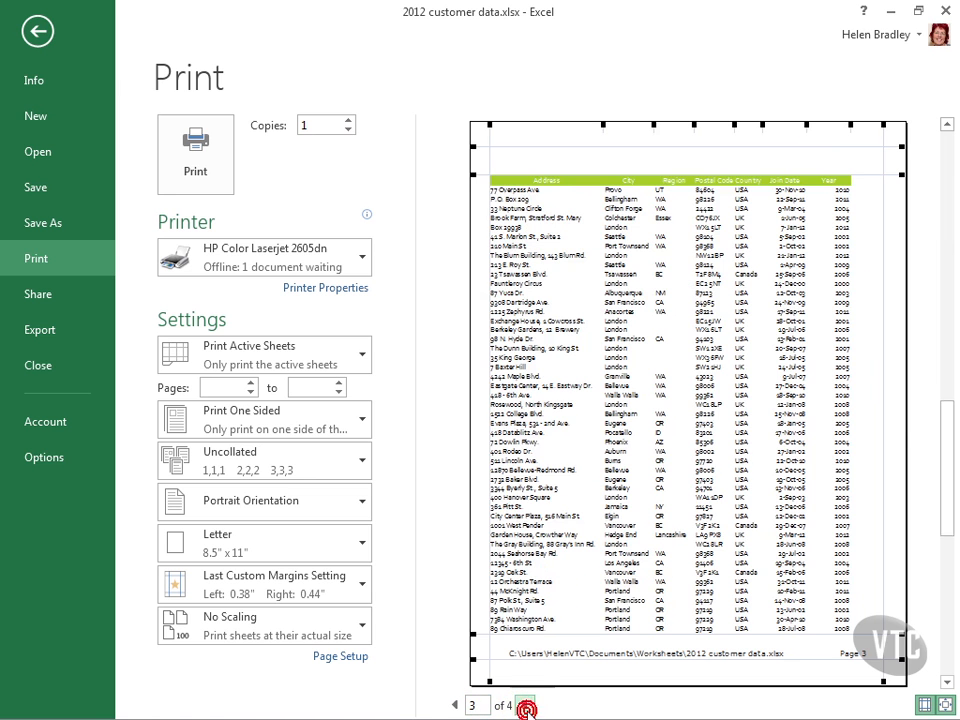
{"action": "left_click", "coordinate": [526, 706]}
{"action": "left_click", "coordinate": [455, 706]}
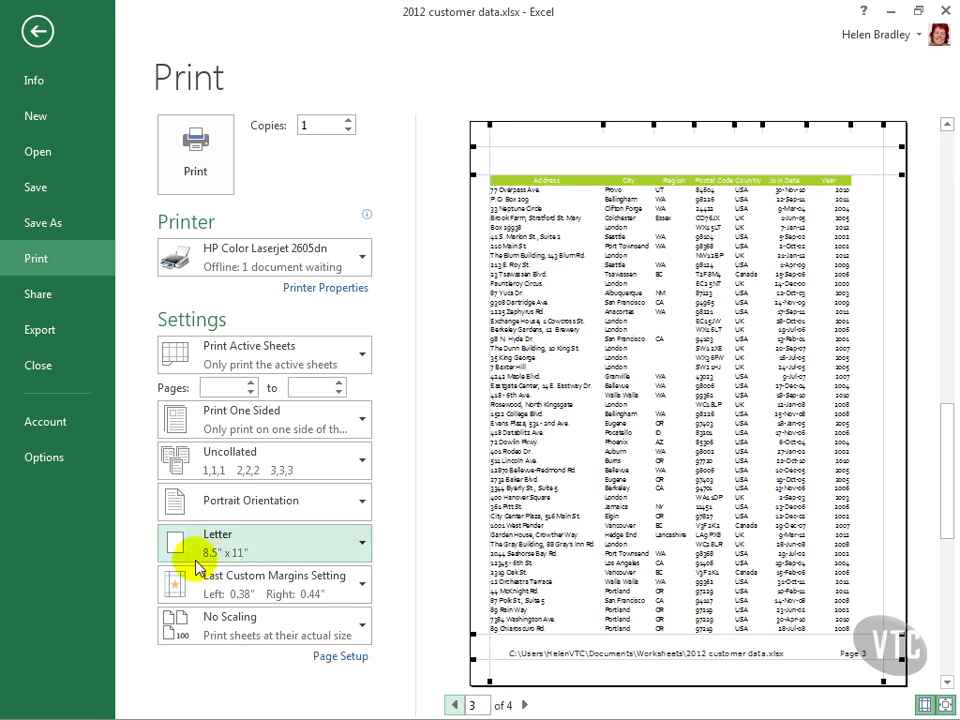
Try landscape orientation, check its preview back to page 1, and restore portrait orientation
{"action": "left_click", "coordinate": [252, 511]}
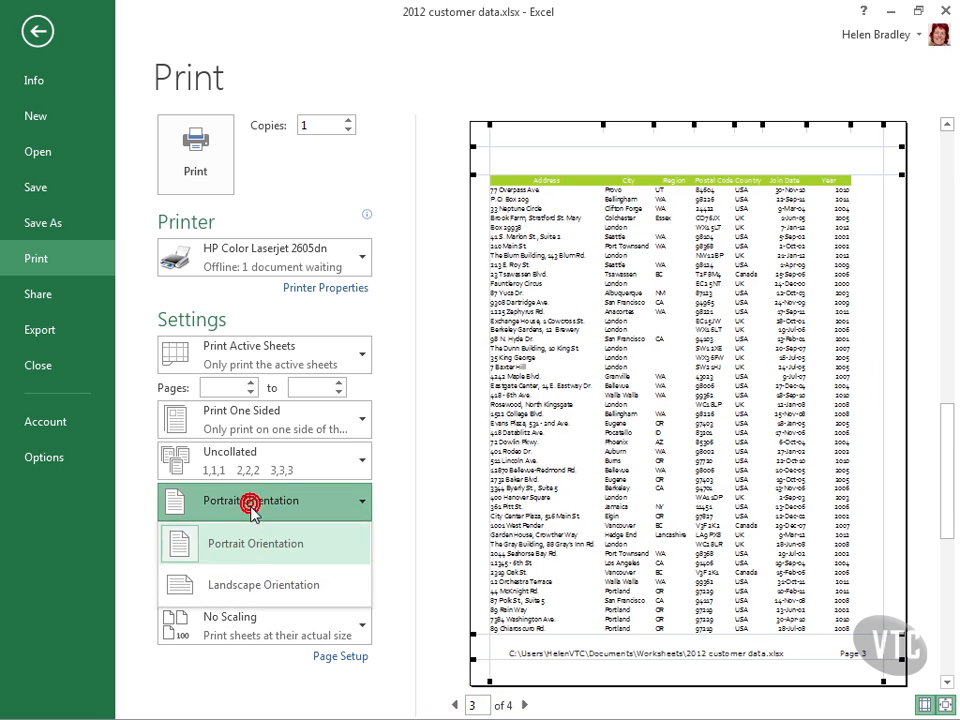
{"action": "left_click", "coordinate": [251, 587]}
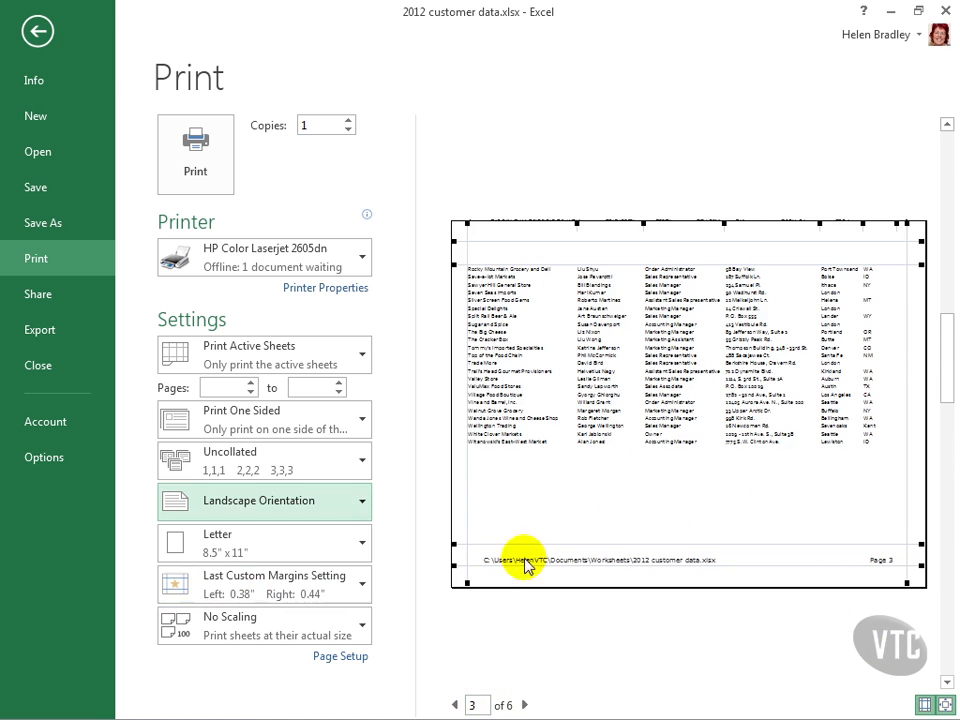
{"action": "left_click", "coordinate": [455, 706]}
{"action": "left_click", "coordinate": [455, 706]}
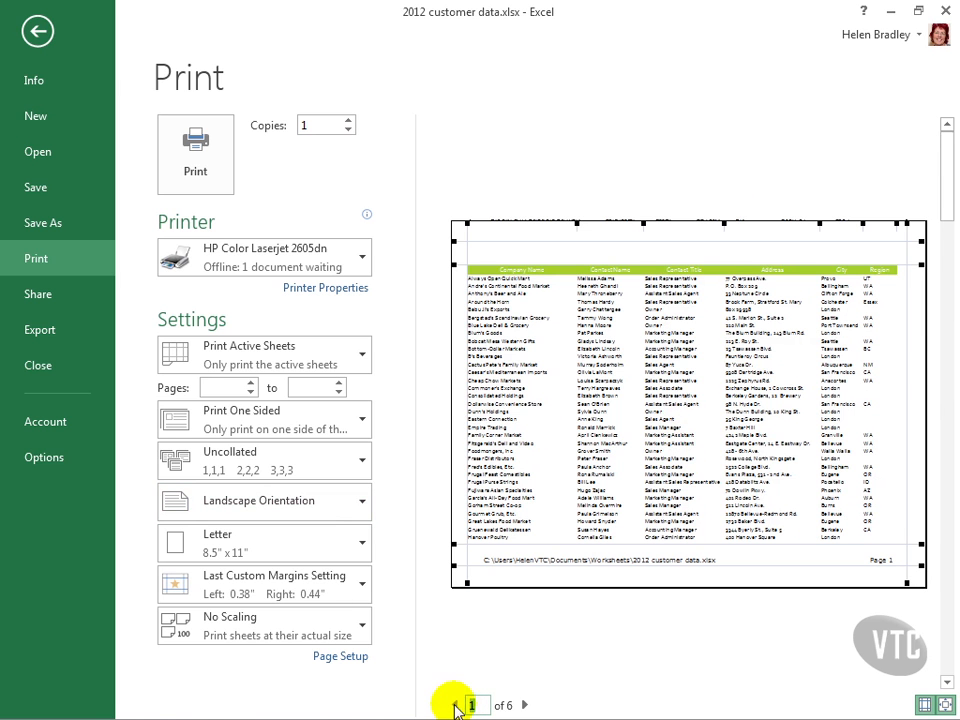
{"action": "left_click", "coordinate": [280, 506]}
{"action": "left_click", "coordinate": [274, 550]}
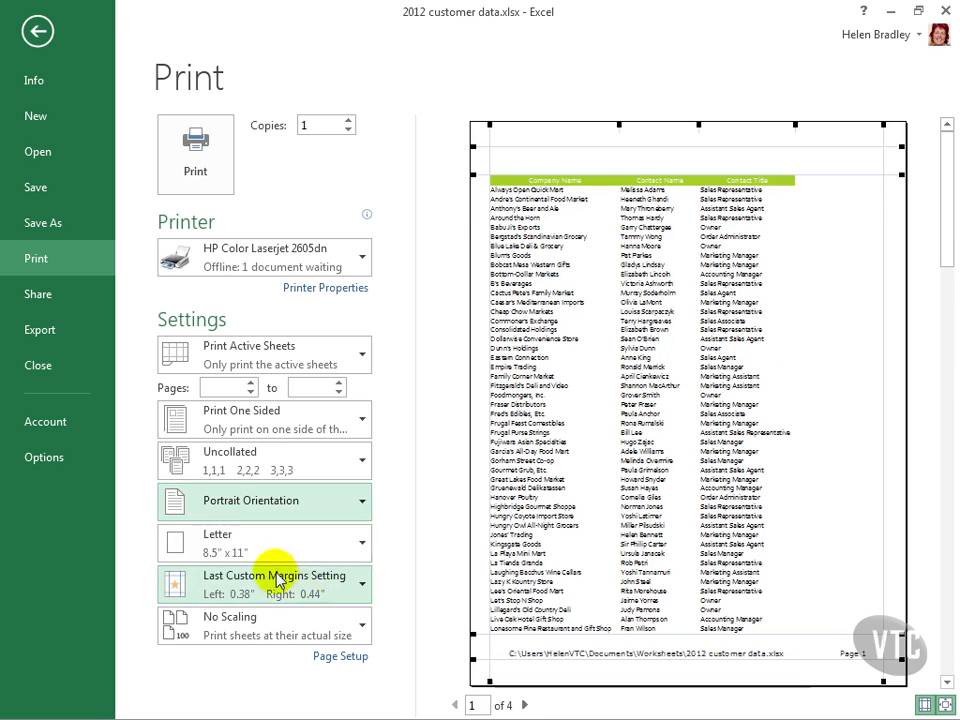
Choose Letter paper, keep Print Active Sheets as the print range, and print the customer list
{"action": "left_click", "coordinate": [229, 552]}
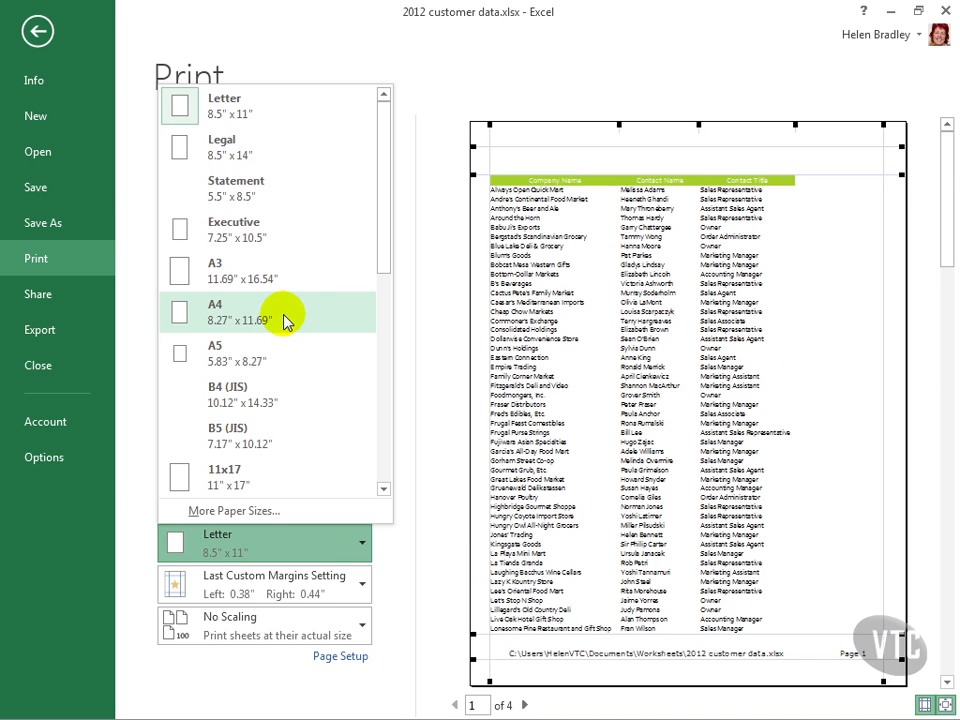
{"action": "left_click", "coordinate": [277, 105]}
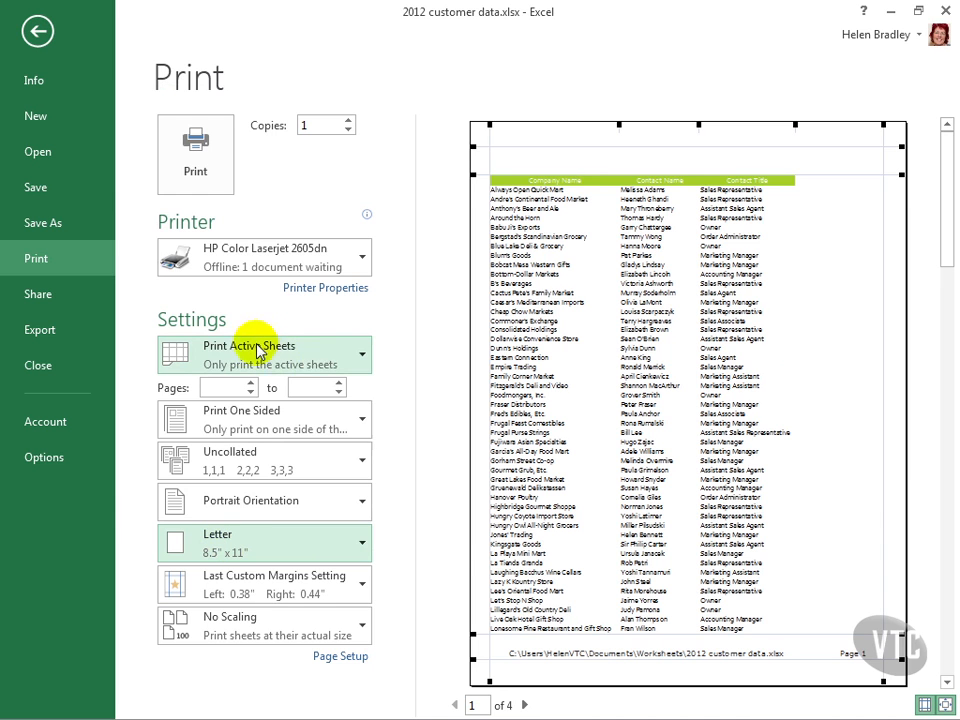
{"action": "left_click", "coordinate": [352, 360]}
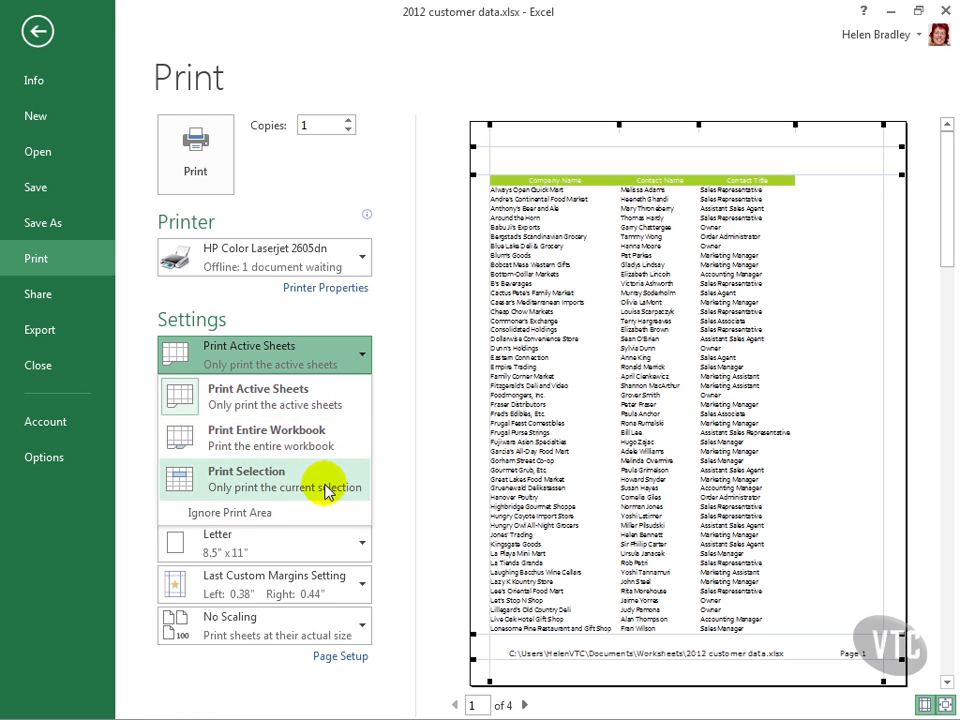
{"action": "left_click", "coordinate": [293, 355]}
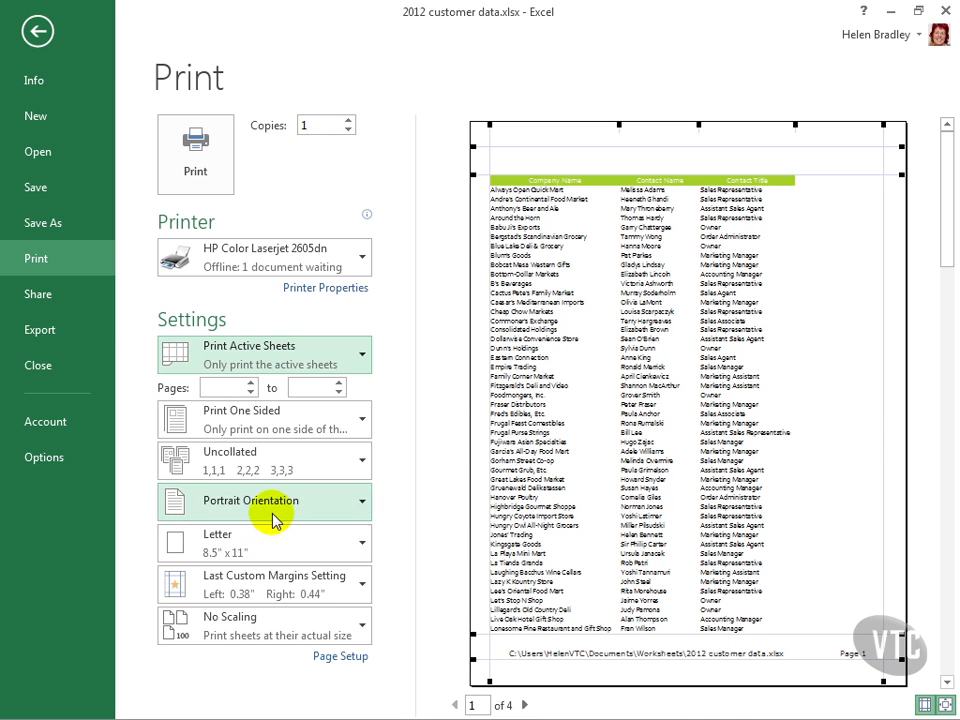
{"action": "left_click", "coordinate": [196, 150]}
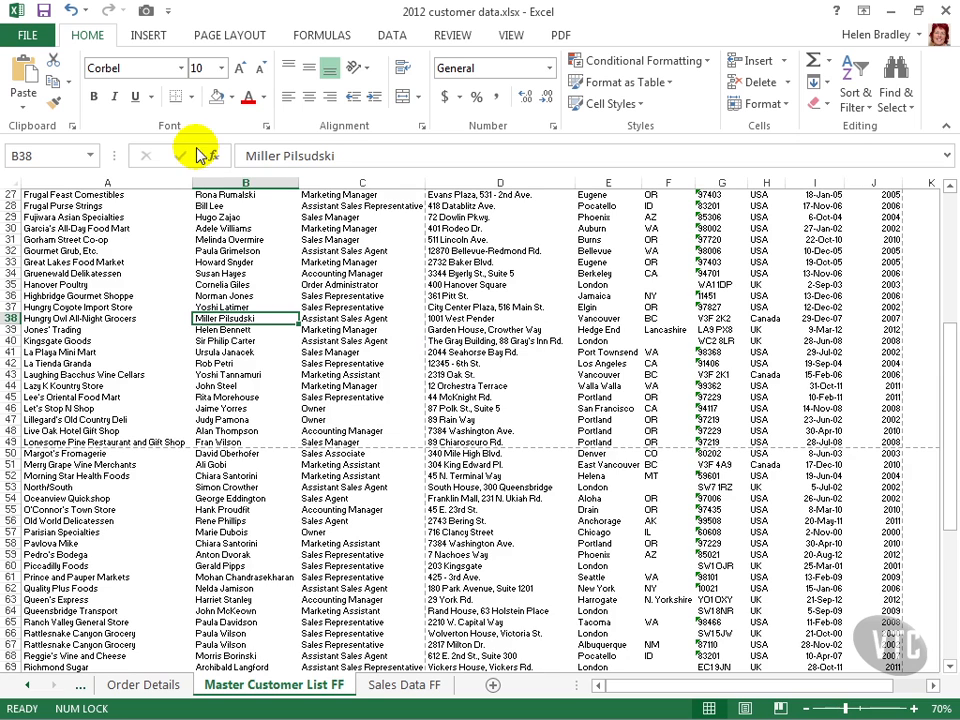